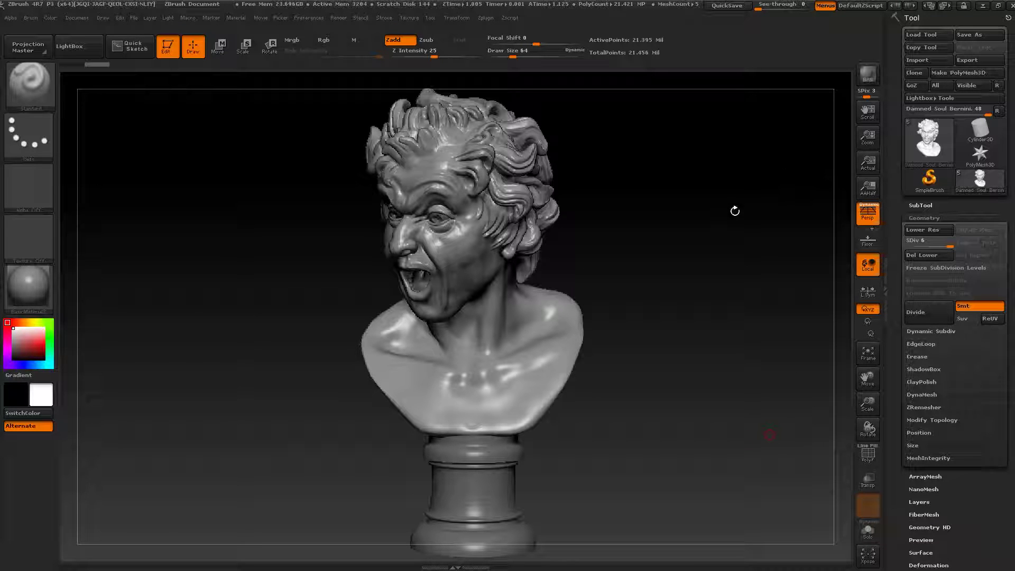
pyautogui.moveTo(712, 279); pyautogui.dragTo(753, 329)
pyautogui.moveTo(945, 136)
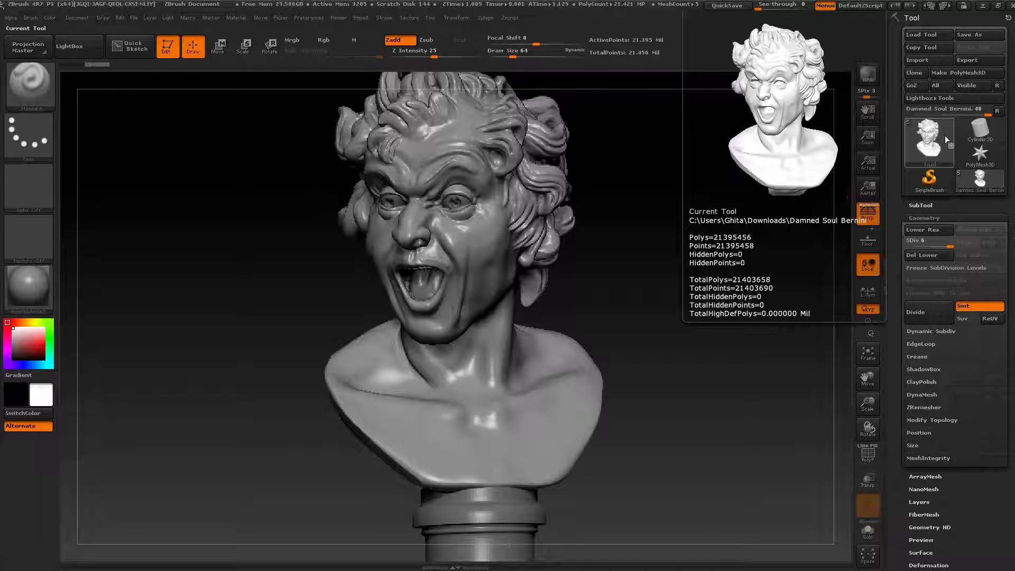
pyautogui.moveTo(732, 347); pyautogui.dragTo(735, 381)
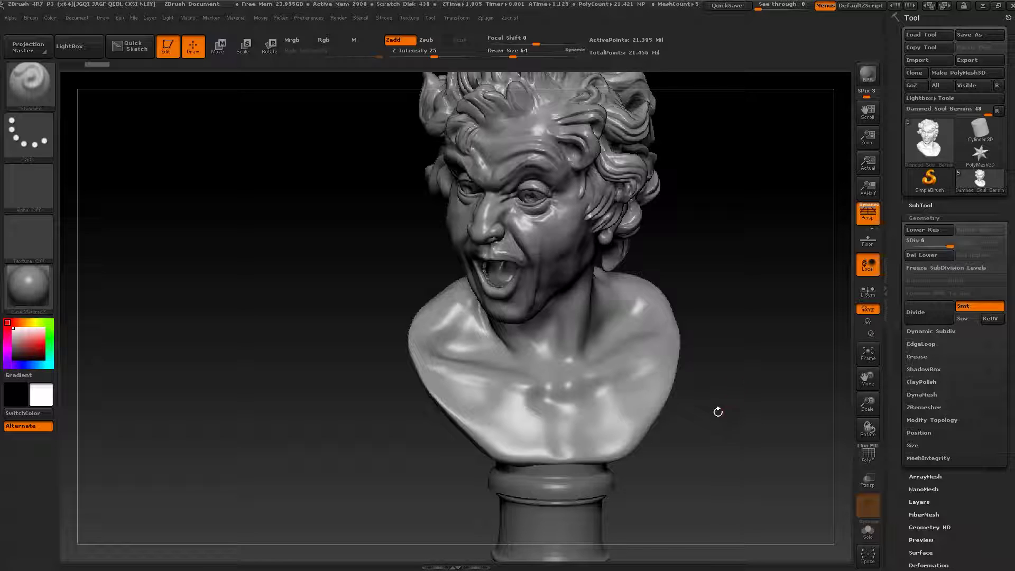
pyautogui.moveTo(757, 395); pyautogui.dragTo(705, 292)
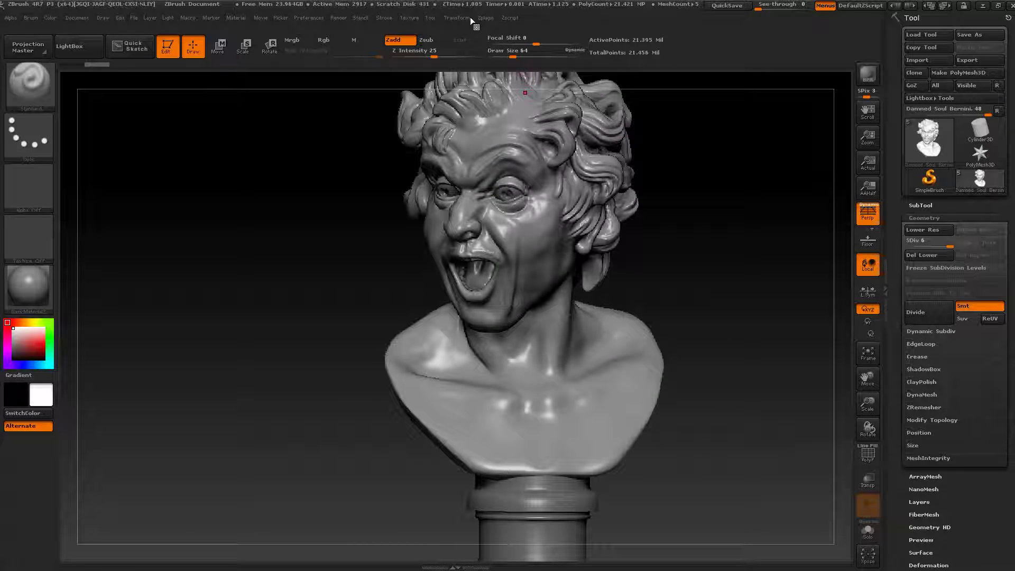
# Step: Dock the Zplugin palette above the Tool palette and expand the Decimation Master options
pyautogui.click(486, 18)
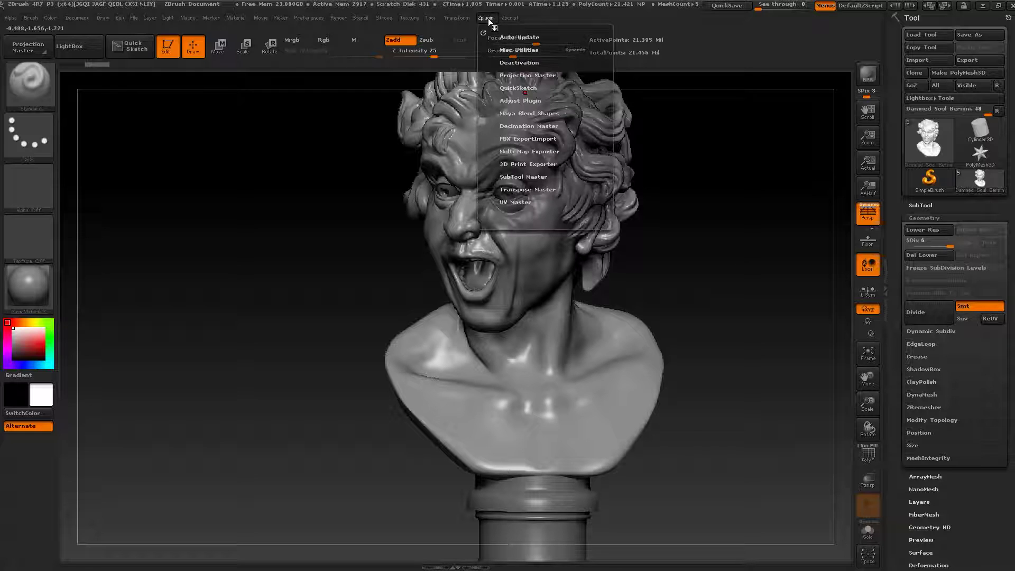
pyautogui.moveTo(481, 33); pyautogui.dragTo(951, 31)
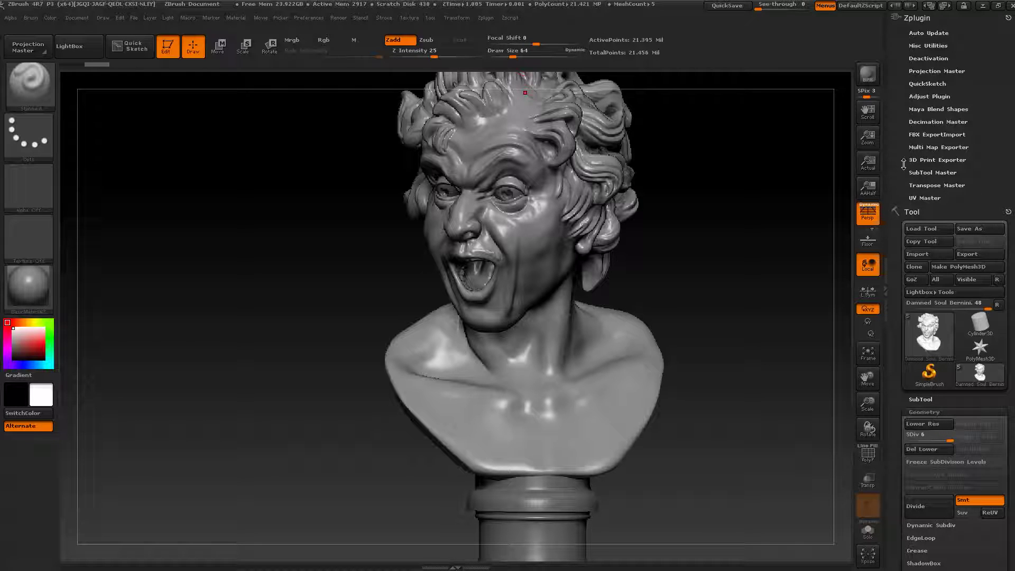
pyautogui.click(943, 121)
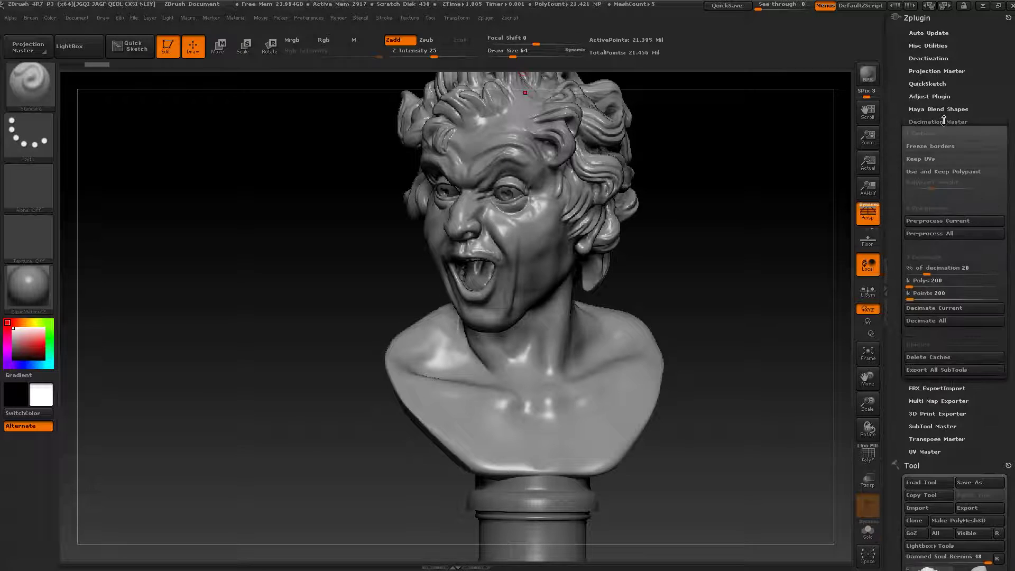
pyautogui.moveTo(992, 100); pyautogui.dragTo(990, 90)
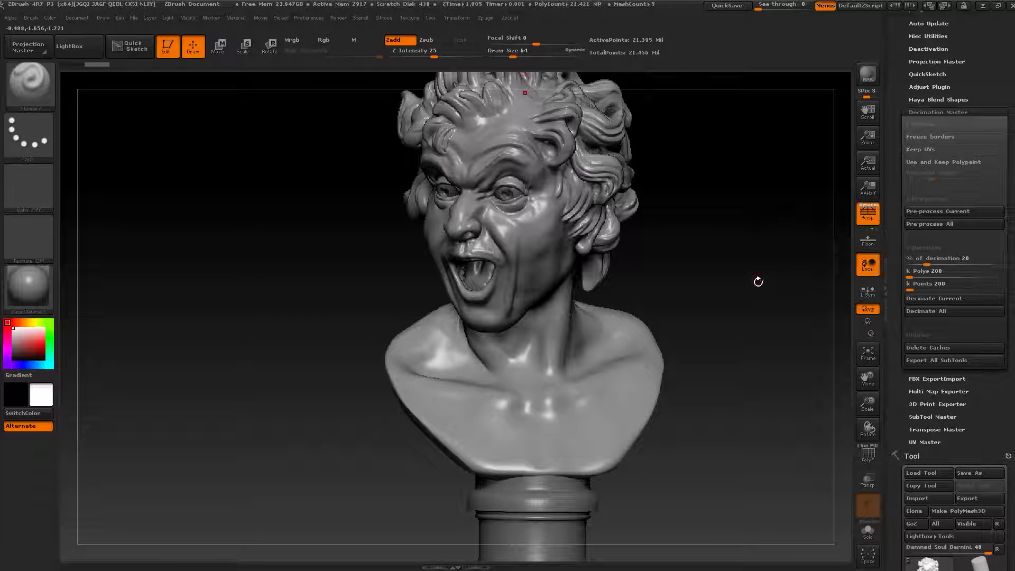
pyautogui.moveTo(770, 335); pyautogui.dragTo(563, 242)
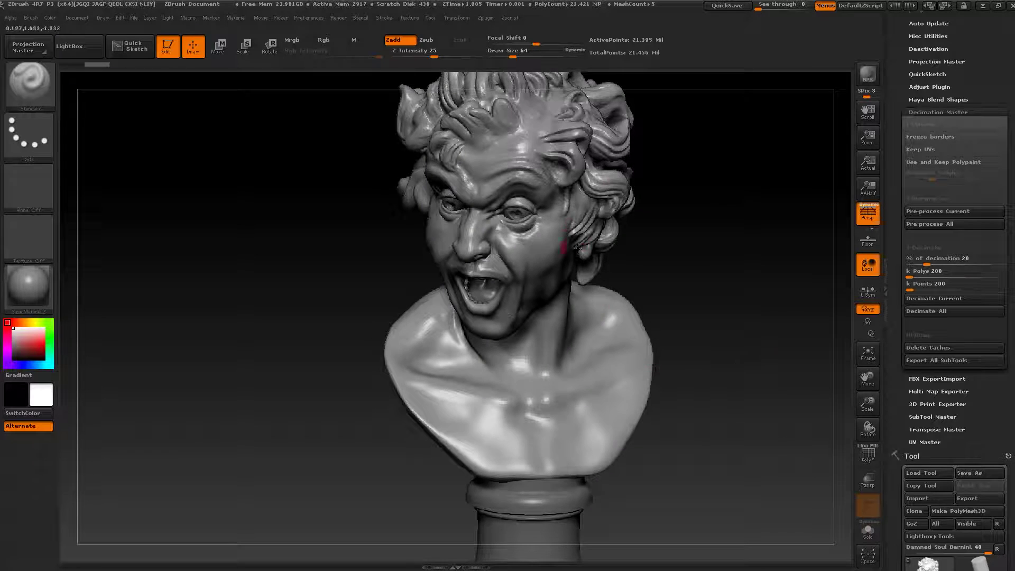
pyautogui.keyDown('alt'); pyautogui.moveTo(795, 357); pyautogui.dragTo(794, 293); pyautogui.keyUp('alt')
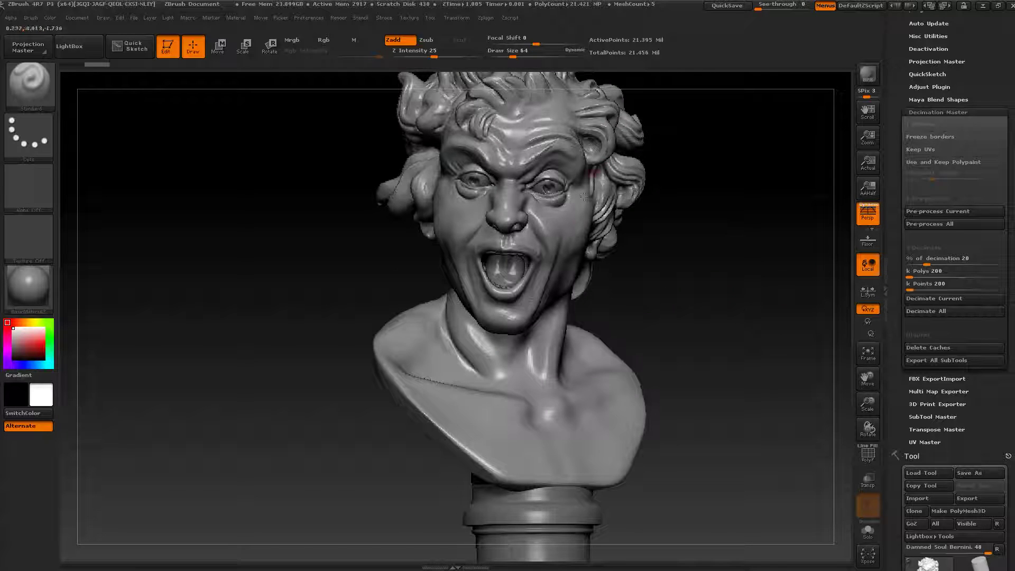
pyautogui.moveTo(1001, 425)
pyautogui.mouseDown()
pyautogui.moveTo(1001, 392)
pyautogui.moveTo(1001, 410)
pyautogui.mouseUp()
pyautogui.moveTo(779, 283); pyautogui.dragTo(751, 290)
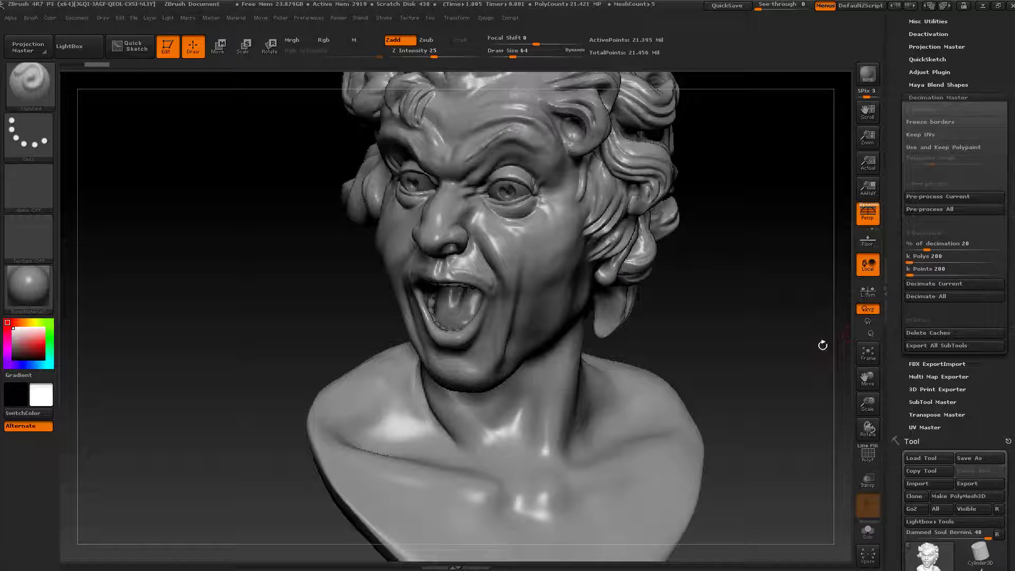
pyautogui.keyDown('alt'); pyautogui.moveTo(775, 360); pyautogui.dragTo(678, 315); pyautogui.keyUp('alt')
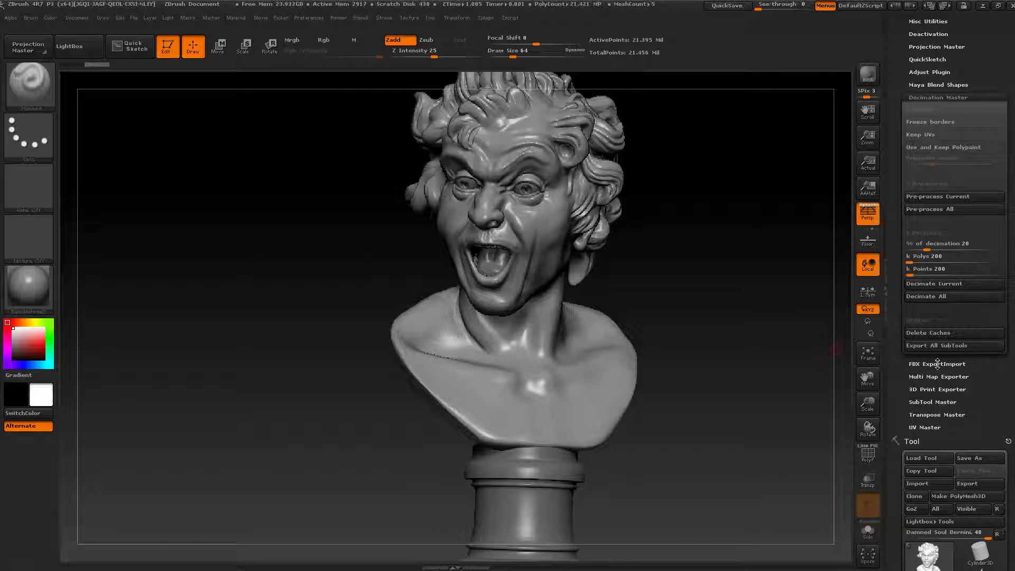
# Step: Expand the Masking options of the tool and set the Mask By Alpha intensity to 95
pyautogui.scroll(-10, 967, 390)
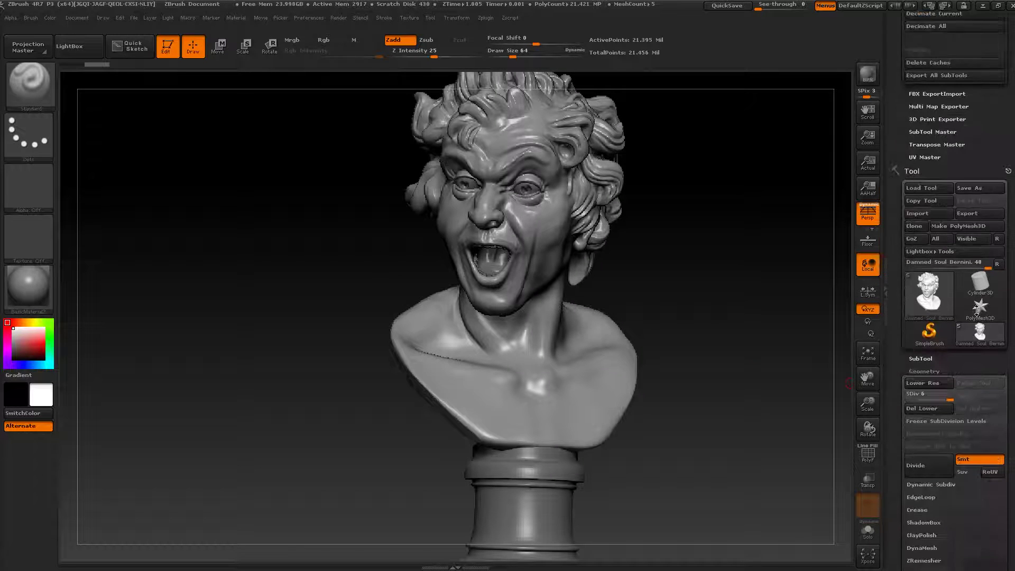
pyautogui.scroll(-1, 972, 430)
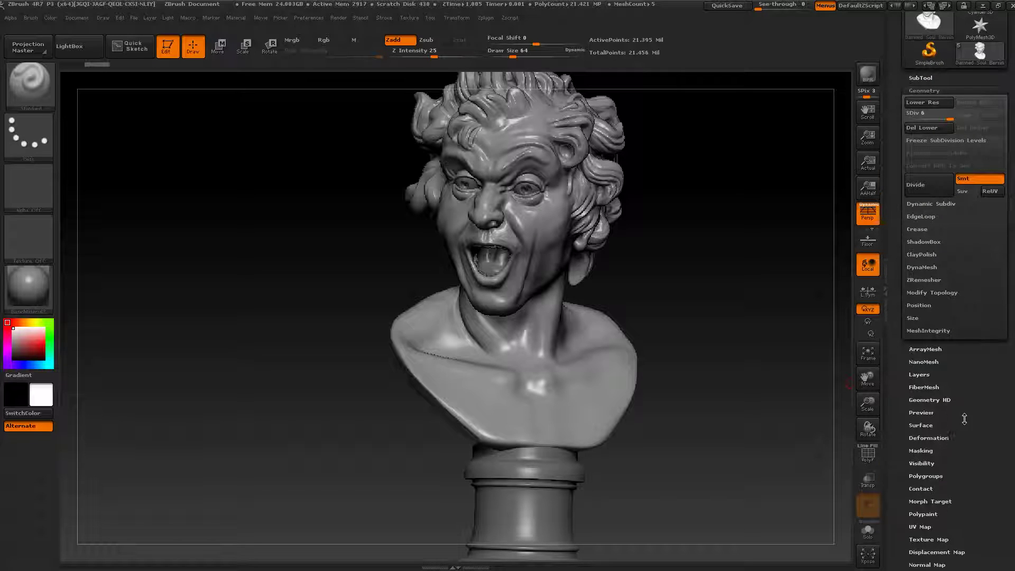
pyautogui.click(929, 449)
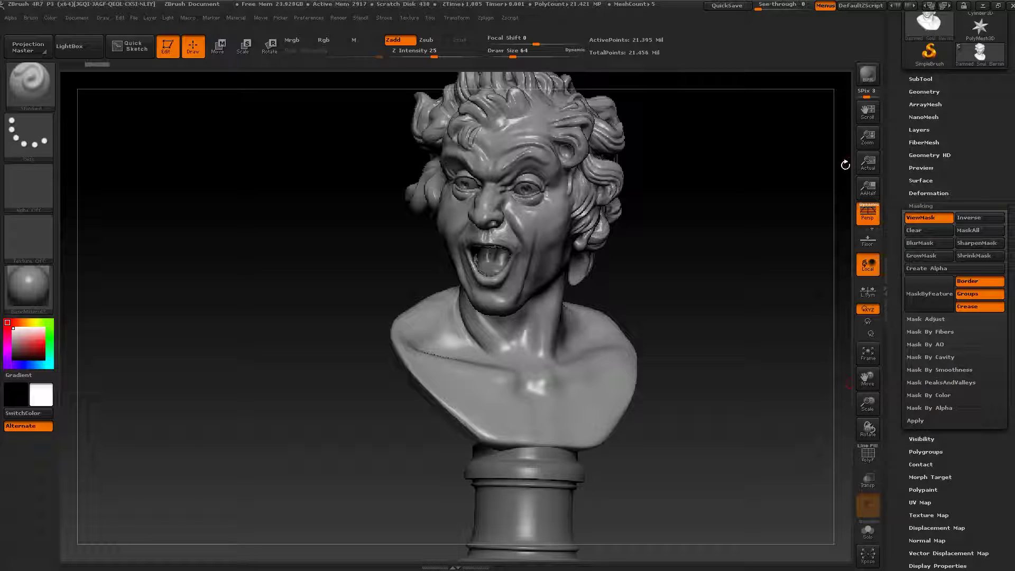
pyautogui.click(930, 408)
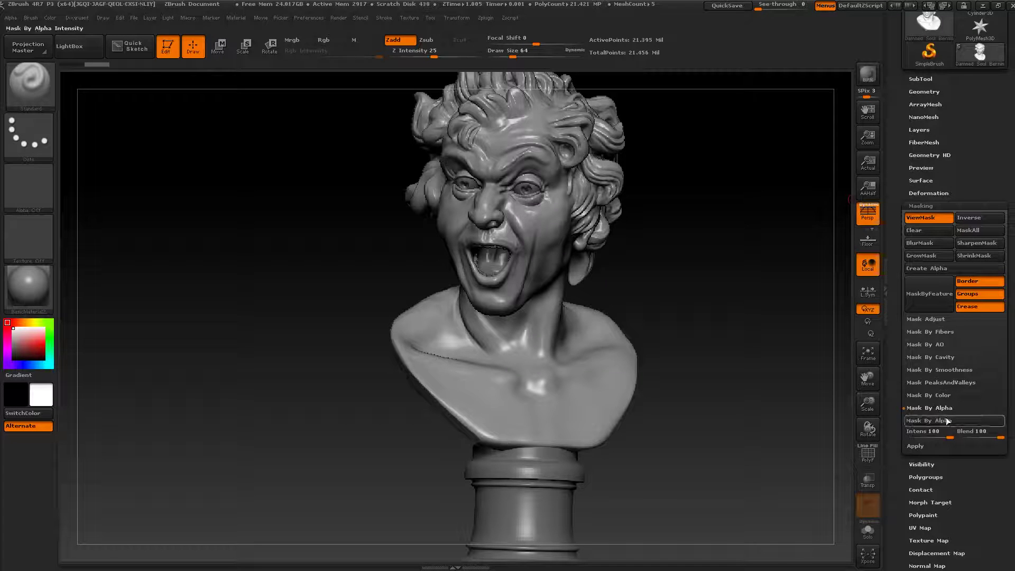
pyautogui.click(948, 437)
pyautogui.write('50')
pyautogui.click(948, 437)
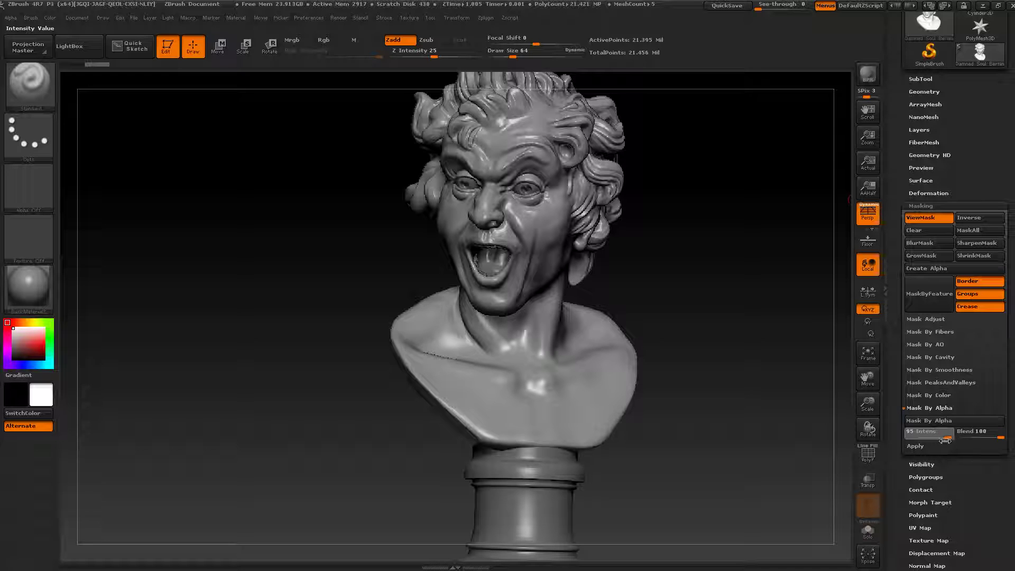
# Step: Set the draw size to 120 and paint a mask over the hair curl hanging on the forehead
pyautogui.moveTo(689, 399)
pyautogui.mouseDown()
pyautogui.moveTo(676, 294)
pyautogui.moveTo(689, 260)
pyautogui.moveTo(738, 278)
pyautogui.moveTo(784, 322)
pyautogui.moveTo(763, 344)
pyautogui.moveTo(787, 444)
pyautogui.mouseUp()
pyautogui.press('s')
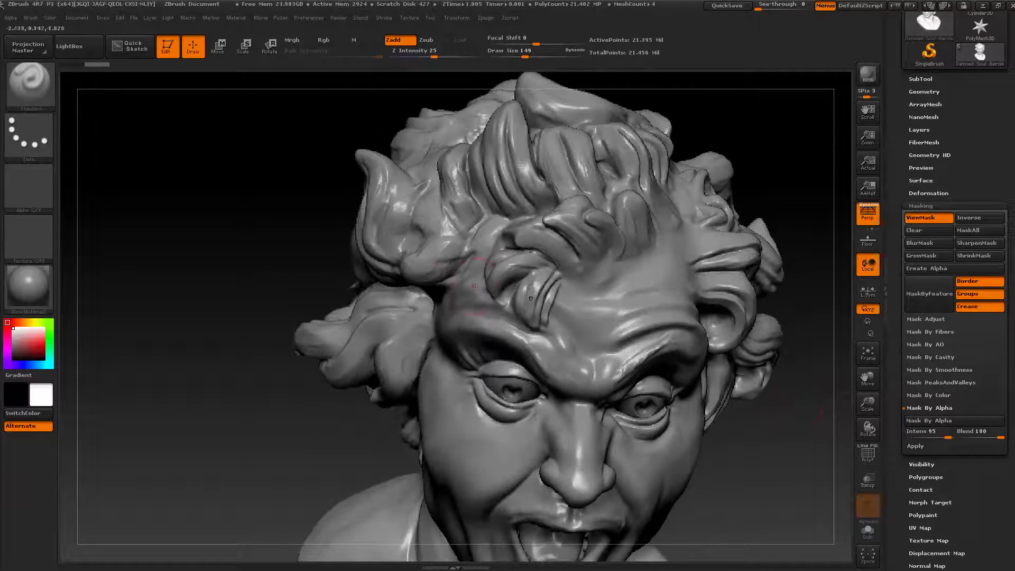
pyautogui.press('s')
pyautogui.moveTo(537, 275); pyautogui.dragTo(534, 276)
pyautogui.moveTo(543, 321)
pyautogui.keyDown('ctrl'); pyautogui.mouseDown()
pyautogui.moveTo(531, 296)
pyautogui.moveTo(544, 267)
pyautogui.moveTo(551, 313)
pyautogui.mouseUp(); pyautogui.keyUp('ctrl')
# Step: Paint a mask over the lids and surrounding skin of both eyes, checking the wireframe once
pyautogui.moveTo(768, 452)
pyautogui.mouseDown()
pyautogui.moveTo(758, 432)
pyautogui.moveTo(767, 368)
pyautogui.moveTo(793, 364)
pyautogui.moveTo(792, 401)
pyautogui.mouseUp()
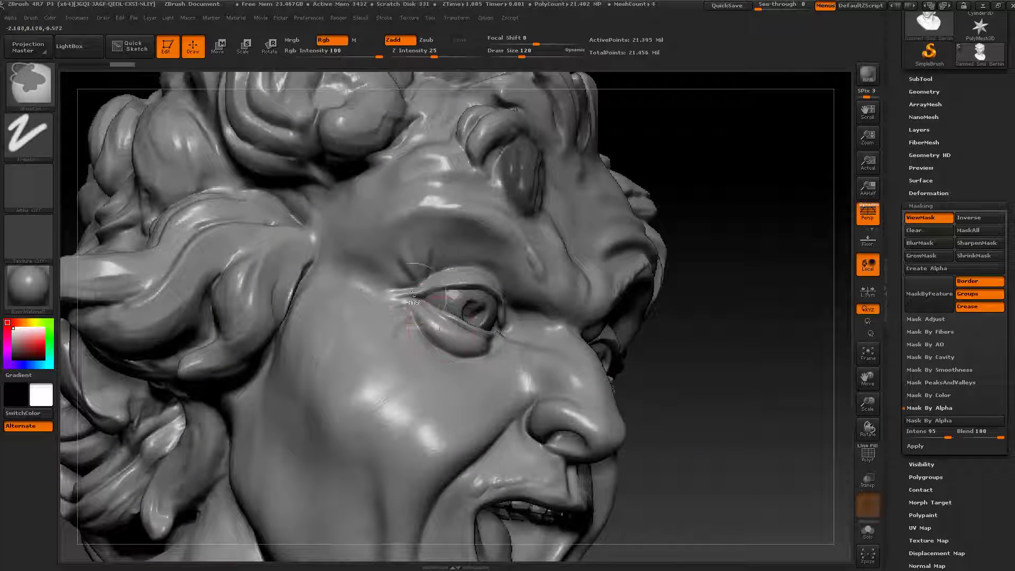
pyautogui.moveTo(422, 296)
pyautogui.keyDown('ctrl'); pyautogui.mouseDown()
pyautogui.moveTo(407, 298)
pyautogui.moveTo(444, 338)
pyautogui.moveTo(490, 349)
pyautogui.mouseUp(); pyautogui.keyUp('ctrl')
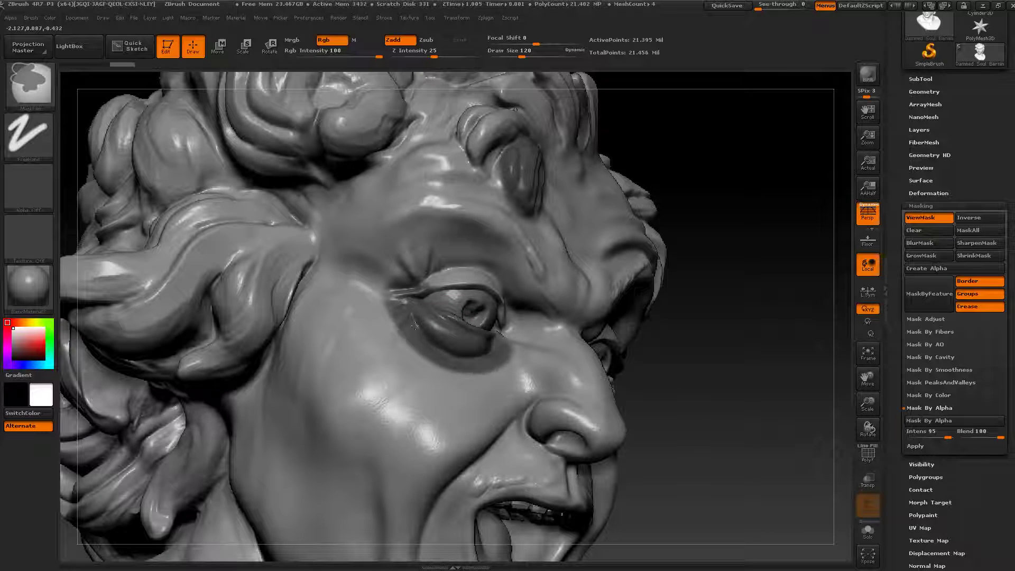
pyautogui.click(867, 454)
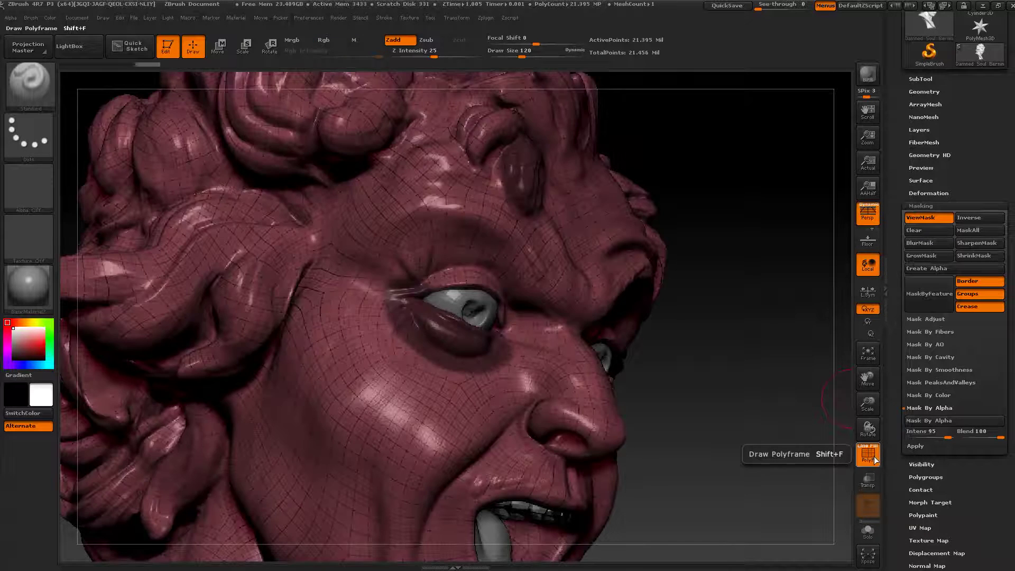
pyautogui.click(867, 454)
pyautogui.moveTo(767, 412); pyautogui.dragTo(703, 407)
pyautogui.moveTo(412, 285)
pyautogui.keyDown('ctrl'); pyautogui.mouseDown()
pyautogui.moveTo(405, 275)
pyautogui.moveTo(427, 271)
pyautogui.moveTo(495, 280)
pyautogui.moveTo(430, 247)
pyautogui.moveTo(402, 301)
pyautogui.mouseUp(); pyautogui.keyUp('ctrl')
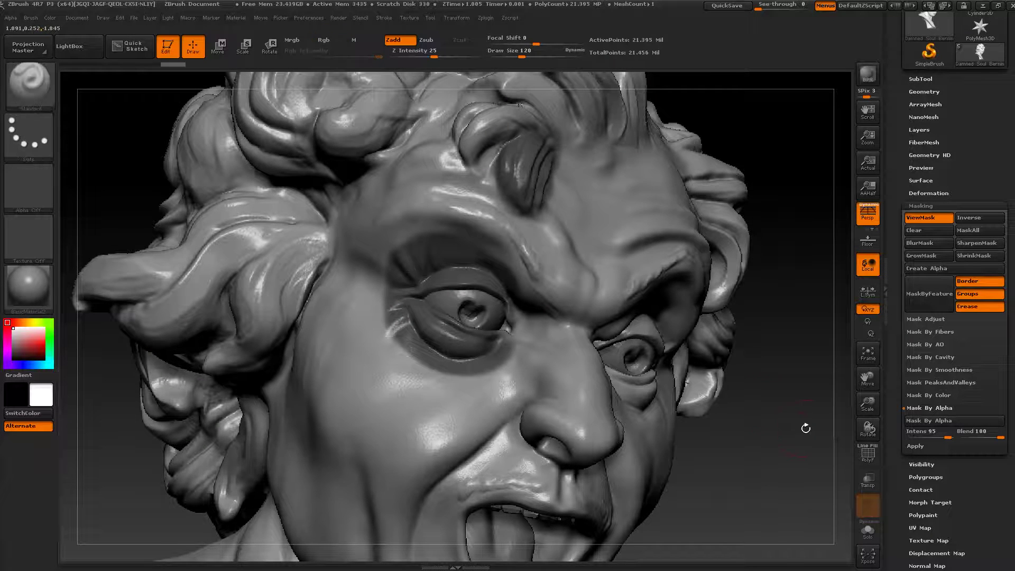
pyautogui.moveTo(806, 426); pyautogui.dragTo(731, 401)
pyautogui.moveTo(586, 365)
pyautogui.keyDown('ctrl'); pyautogui.mouseDown()
pyautogui.moveTo(628, 399)
pyautogui.moveTo(696, 394)
pyautogui.moveTo(672, 340)
pyautogui.moveTo(601, 348)
pyautogui.moveTo(697, 337)
pyautogui.mouseUp(); pyautogui.keyUp('ctrl')
# Step: Reduce the draw size to 77 and paint a mask across the whole upper lip
pyautogui.keyDown('alt'); pyautogui.moveTo(224, 484); pyautogui.dragTo(294, 449); pyautogui.keyUp('alt')
pyautogui.press('s')
pyautogui.click(482, 348)
pyautogui.moveTo(494, 333)
pyautogui.keyDown('ctrl'); pyautogui.mouseDown()
pyautogui.moveTo(548, 323)
pyautogui.moveTo(597, 335)
pyautogui.mouseUp(); pyautogui.keyUp('ctrl')
pyautogui.moveTo(265, 338); pyautogui.dragTo(206, 338)
pyautogui.moveTo(565, 338)
pyautogui.keyDown('ctrl'); pyautogui.mouseDown()
pyautogui.moveTo(654, 349)
pyautogui.moveTo(688, 374)
pyautogui.mouseUp(); pyautogui.keyUp('ctrl')
# Step: Extend the painted mask around the bust's left eye up toward the brow
pyautogui.keyDown('alt'); pyautogui.moveTo(263, 389); pyautogui.dragTo(254, 311); pyautogui.keyUp('alt')
pyautogui.moveTo(799, 320)
pyautogui.keyDown('alt'); pyautogui.mouseDown()
pyautogui.moveTo(697, 343)
pyautogui.moveTo(571, 275)
pyautogui.moveTo(486, 202)
pyautogui.mouseUp(); pyautogui.keyUp('alt')
pyautogui.moveTo(702, 193); pyautogui.dragTo(539, 254)
pyautogui.keyDown('alt'); pyautogui.moveTo(805, 352); pyautogui.dragTo(706, 240); pyautogui.keyUp('alt')
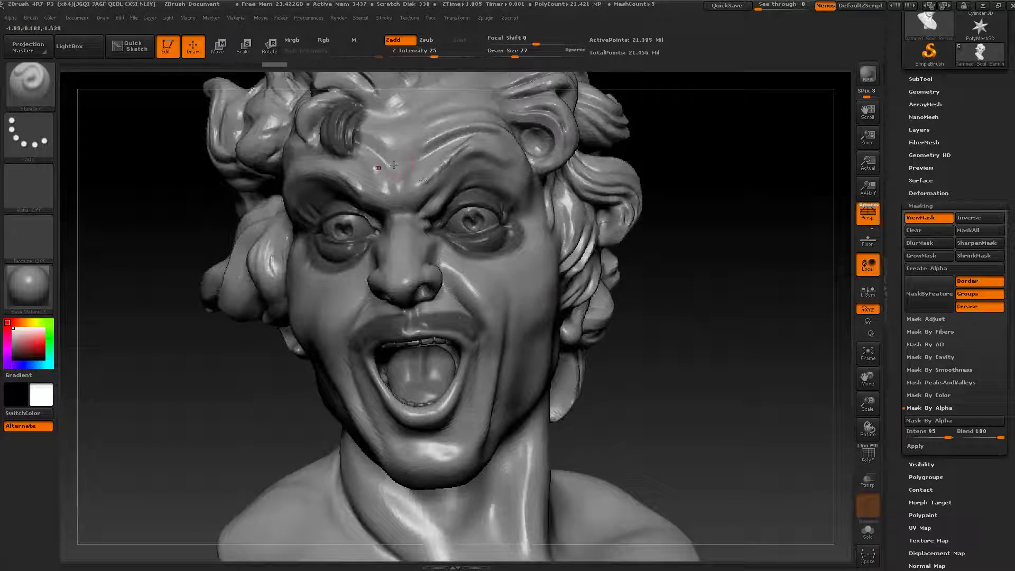
pyautogui.keyDown('alt'); pyautogui.moveTo(734, 183); pyautogui.dragTo(583, 224); pyautogui.keyUp('alt')
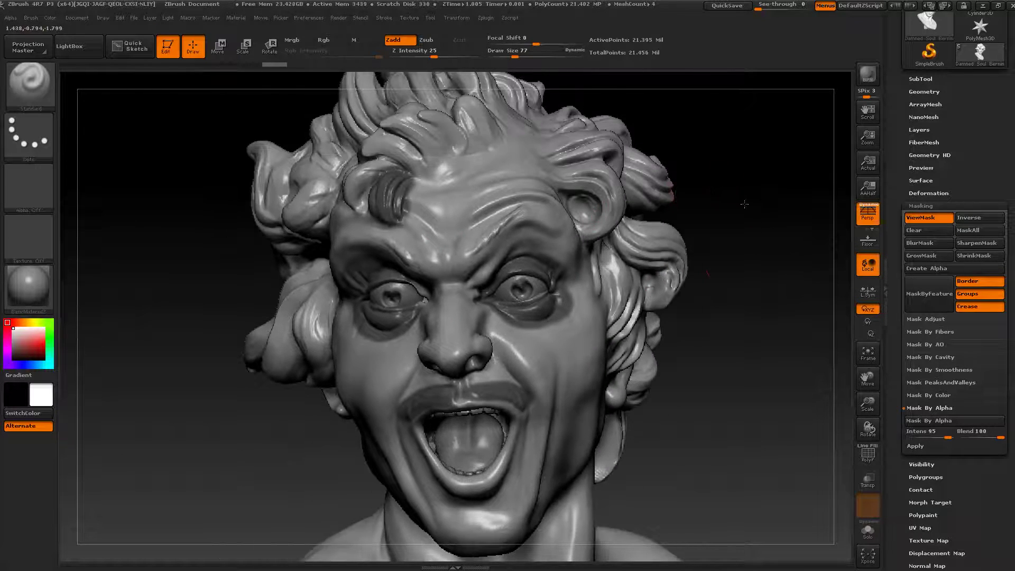
pyautogui.keyDown('alt'); pyautogui.moveTo(744, 204); pyautogui.dragTo(771, 238); pyautogui.keyUp('alt')
pyautogui.moveTo(510, 320)
pyautogui.keyDown('ctrl'); pyautogui.mouseDown()
pyautogui.moveTo(571, 267)
pyautogui.moveTo(605, 265)
pyautogui.mouseUp(); pyautogui.keyUp('ctrl')
# Step: Enable Keep UVs in Decimation Master and pre-process the current subtool
pyautogui.moveTo(817, 274)
pyautogui.keyDown('alt'); pyautogui.mouseDown()
pyautogui.moveTo(768, 310)
pyautogui.moveTo(747, 268)
pyautogui.moveTo(666, 275)
pyautogui.mouseUp(); pyautogui.keyUp('alt')
pyautogui.moveTo(981, 124); pyautogui.dragTo(978, 296)
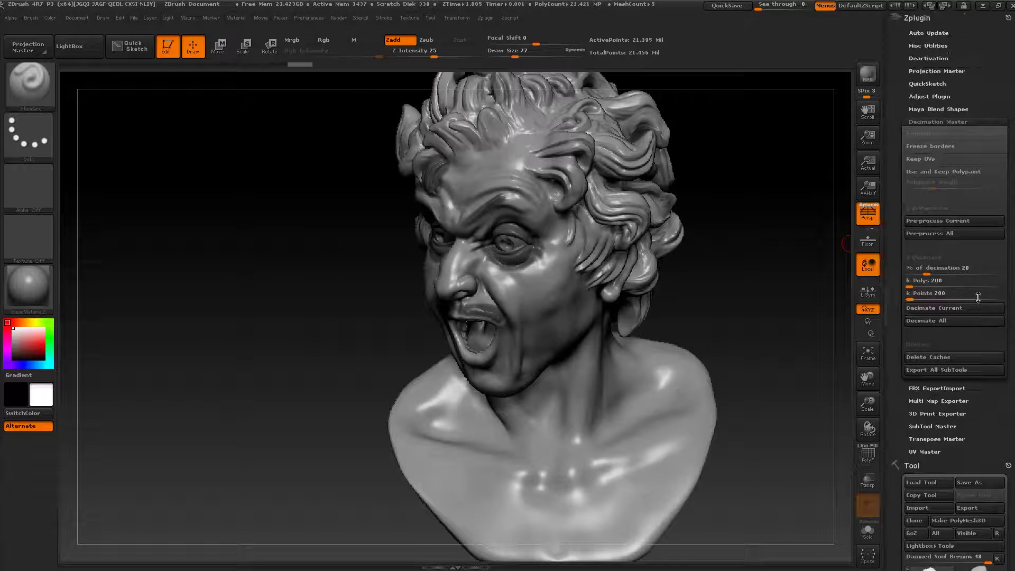
pyautogui.moveTo(684, 269); pyautogui.dragTo(839, 197)
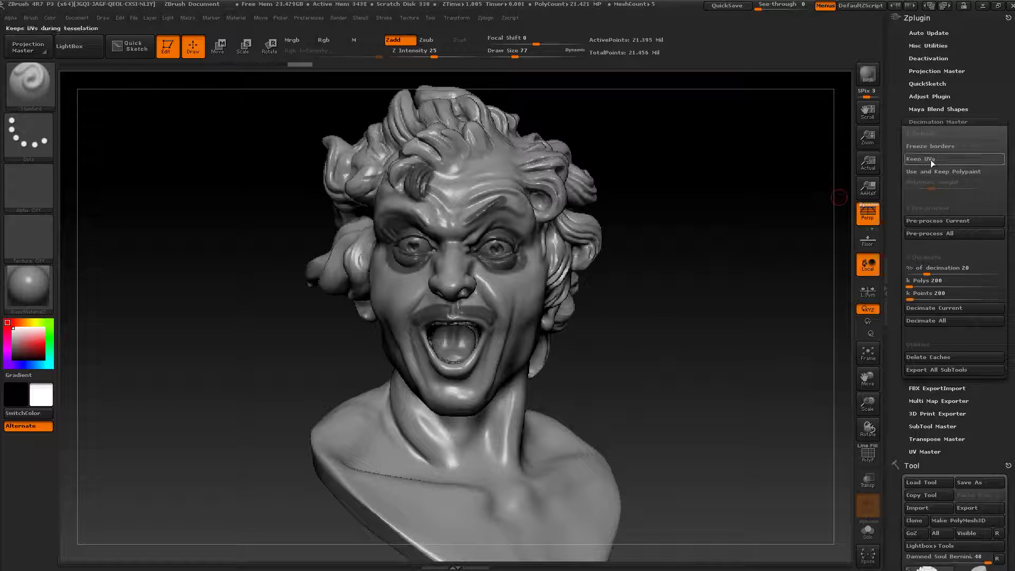
pyautogui.click(930, 160)
pyautogui.moveTo(680, 344); pyautogui.dragTo(670, 378)
pyautogui.keyDown('alt'); pyautogui.moveTo(807, 346); pyautogui.dragTo(754, 296); pyautogui.keyUp('alt')
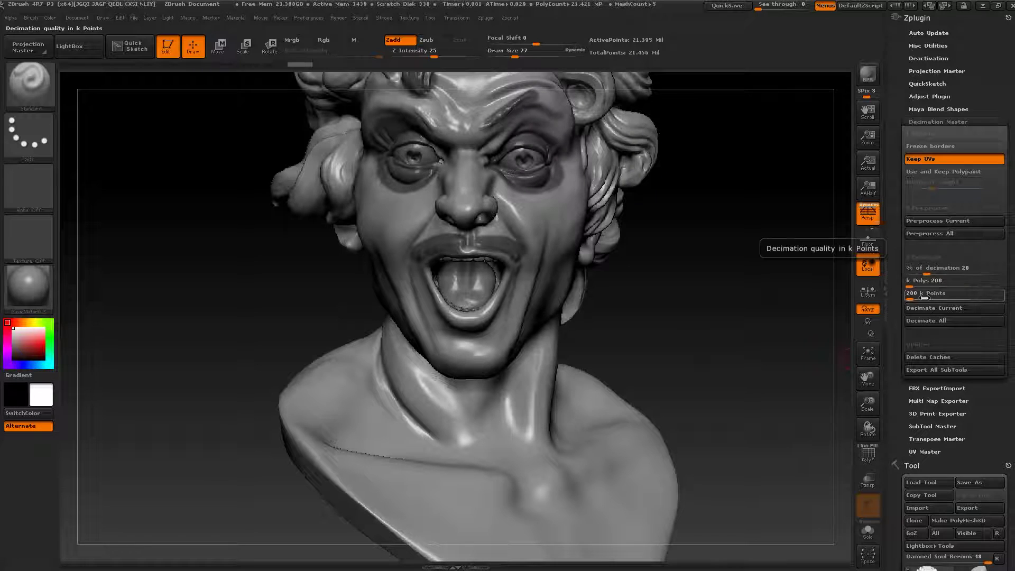
pyautogui.click(914, 226)
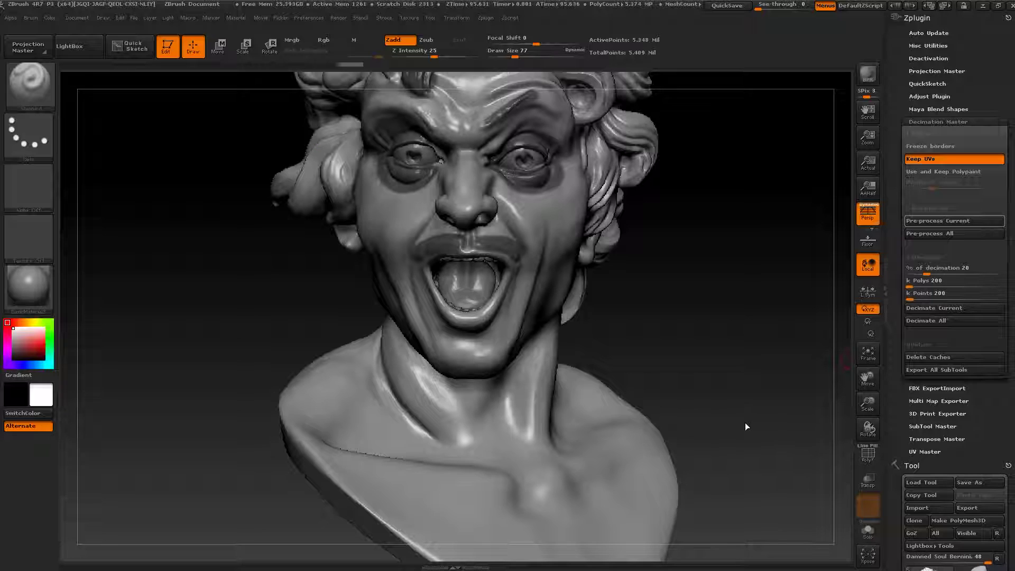
# Step: Set the decimation percentage to 9.1954, show the polyframe and decimate the current subtool
pyautogui.moveTo(746, 361)
pyautogui.mouseDown()
pyautogui.moveTo(748, 354)
pyautogui.moveTo(730, 362)
pyautogui.moveTo(713, 344)
pyautogui.moveTo(732, 341)
pyautogui.mouseUp()
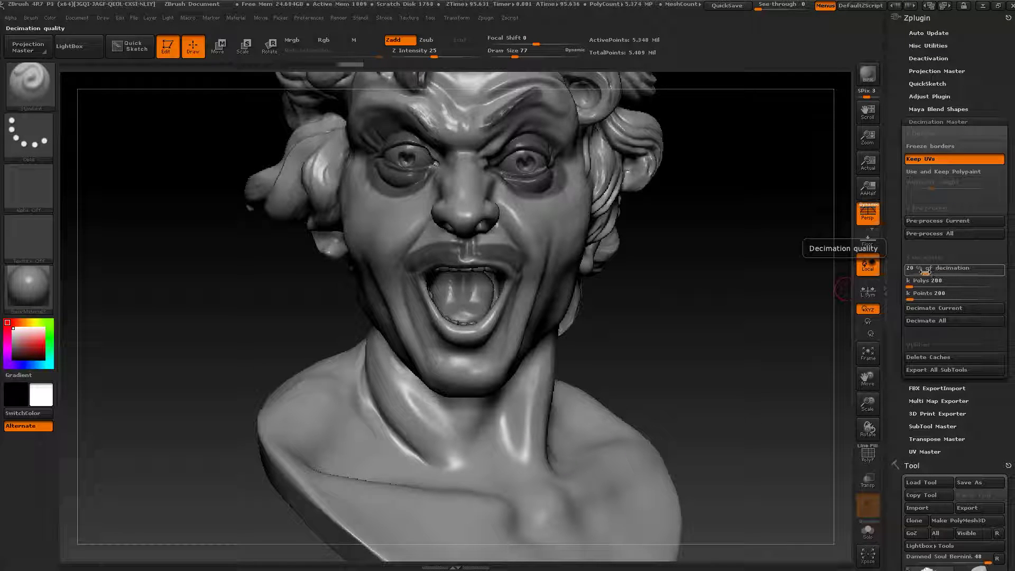
pyautogui.moveTo(925, 272); pyautogui.dragTo(918, 272)
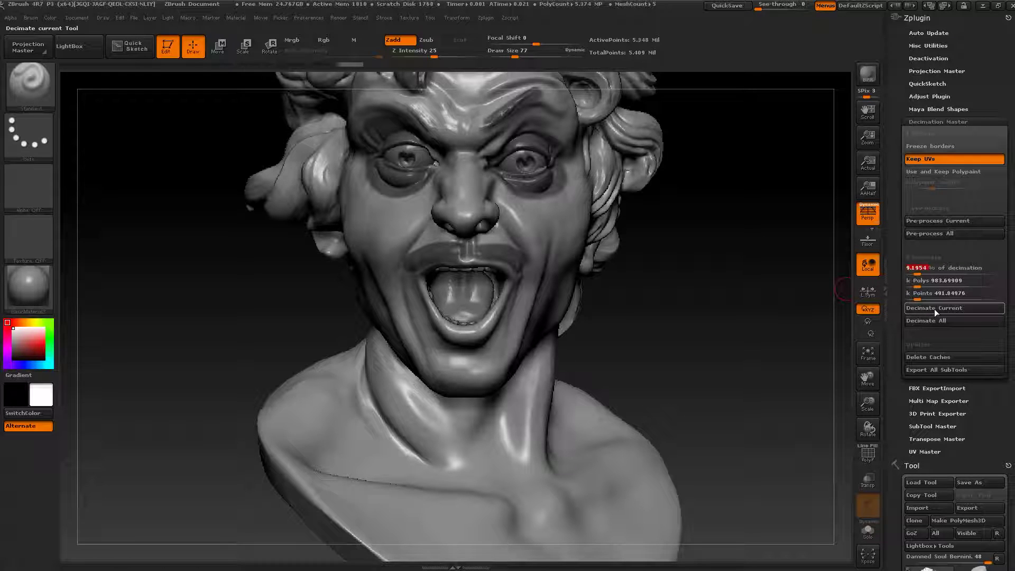
pyautogui.click(868, 458)
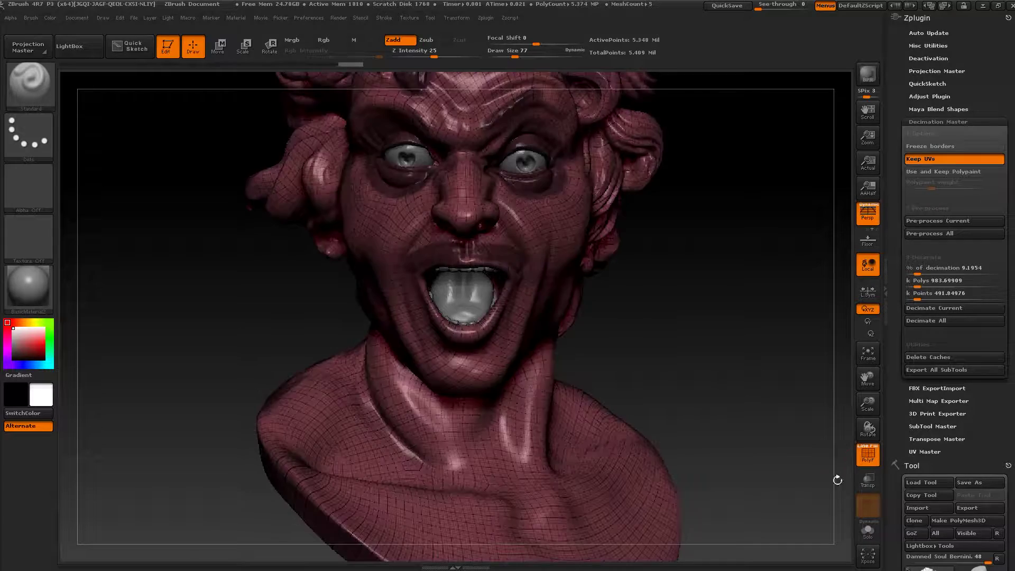
pyautogui.moveTo(686, 373); pyautogui.dragTo(751, 402)
pyautogui.keyDown('alt'); pyautogui.moveTo(745, 336); pyautogui.dragTo(829, 378); pyautogui.keyUp('alt')
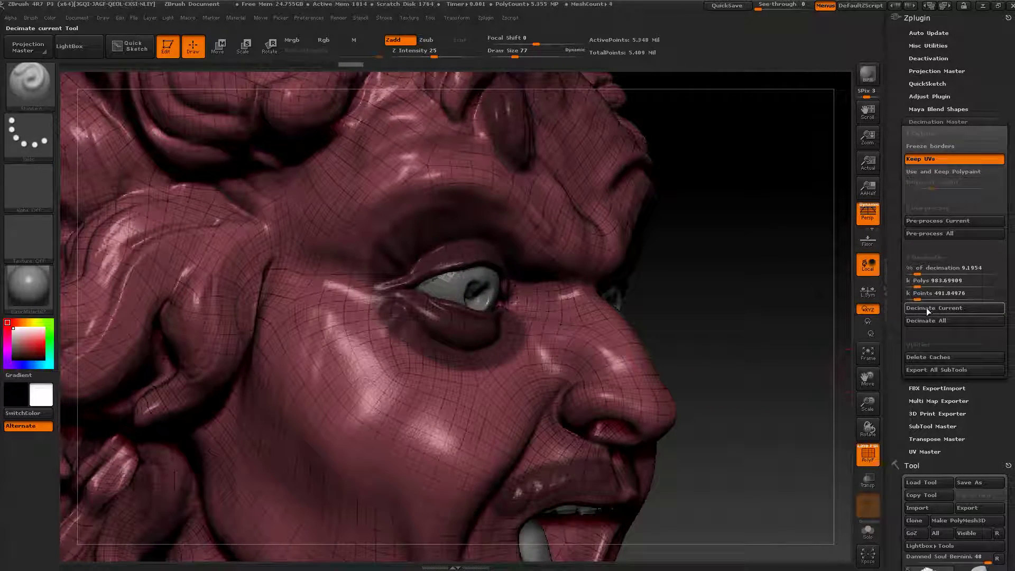
pyautogui.click(944, 307)
# Step: Examine the triangle density around the masked eye and upper lip, and undo the decimation
pyautogui.moveTo(764, 373)
pyautogui.mouseDown()
pyautogui.moveTo(687, 367)
pyautogui.moveTo(760, 360)
pyautogui.moveTo(725, 279)
pyautogui.moveTo(792, 450)
pyautogui.mouseUp()
pyautogui.keyDown('alt'); pyautogui.moveTo(684, 410); pyautogui.dragTo(928, 282); pyautogui.keyUp('alt')
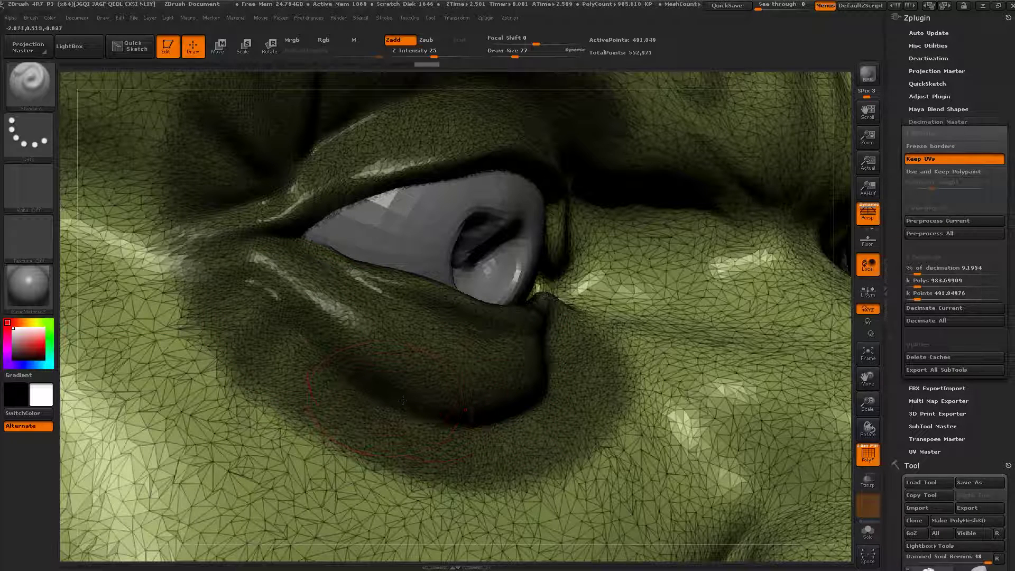
pyautogui.press('f')
pyautogui.moveTo(749, 337); pyautogui.dragTo(780, 429)
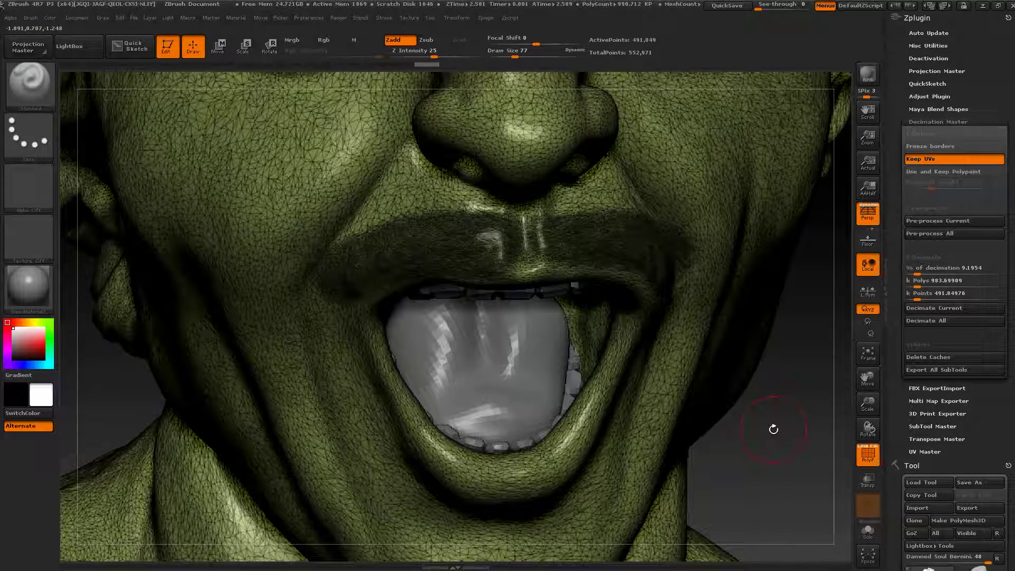
pyautogui.press('ctrl')
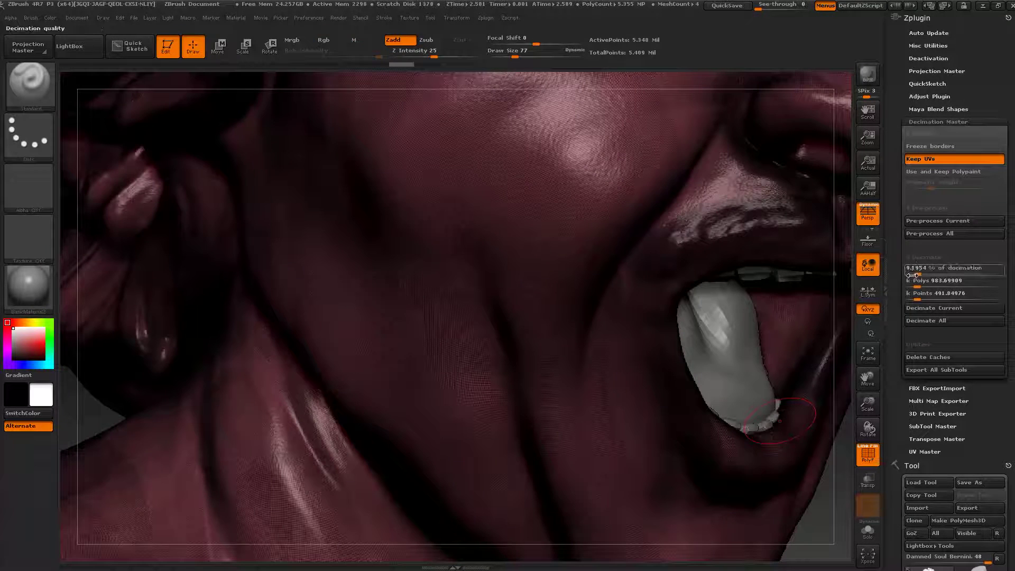
# Step: Set the decimation percentage to 1 and decimate the current subtool
pyautogui.click(912, 274)
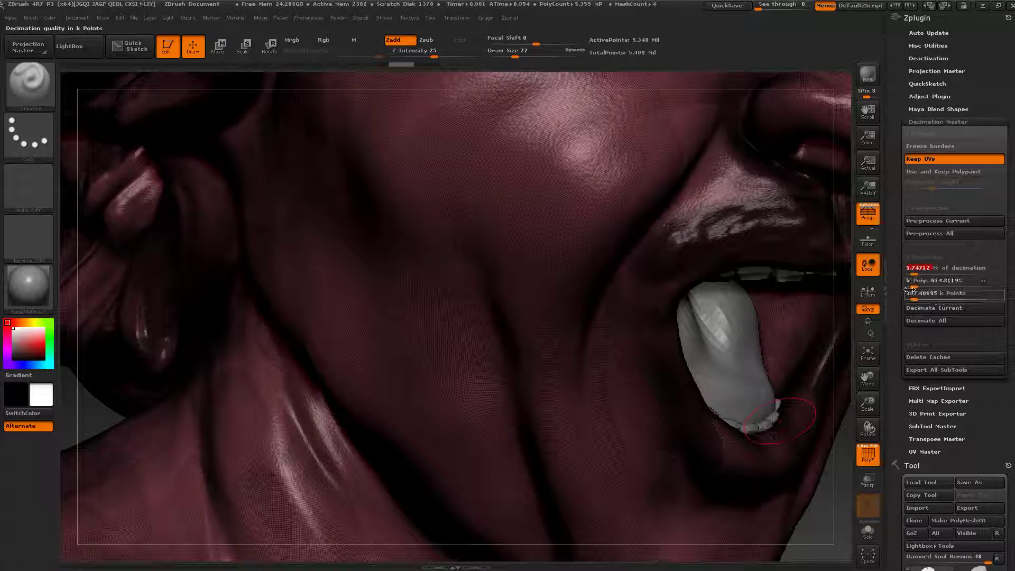
pyautogui.write('1')
pyautogui.press('Return')
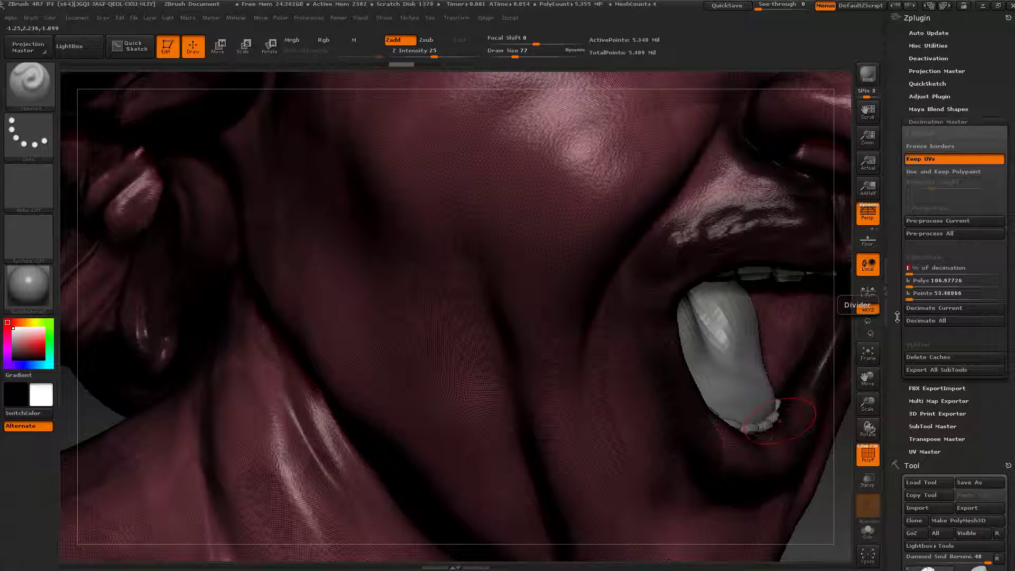
pyautogui.click(940, 308)
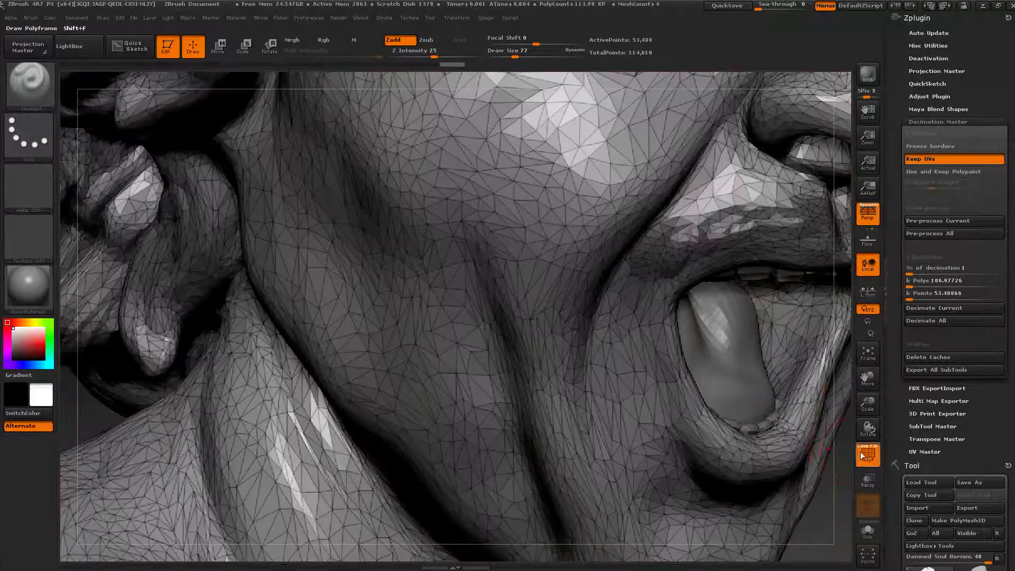
# Step: Examine the decimated mesh around the eyes and forehead curl, and turn off the polyframe to check the smooth shape
pyautogui.keyDown('alt'); pyautogui.moveTo(840, 464); pyautogui.dragTo(805, 466); pyautogui.keyUp('alt')
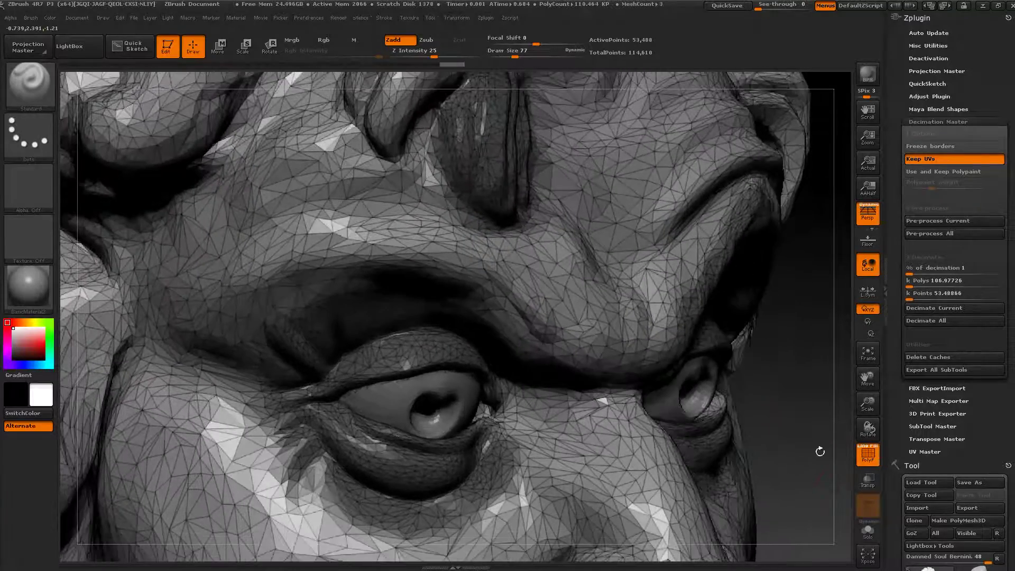
pyautogui.moveTo(990, 430); pyautogui.dragTo(990, 312)
pyautogui.moveTo(925, 471)
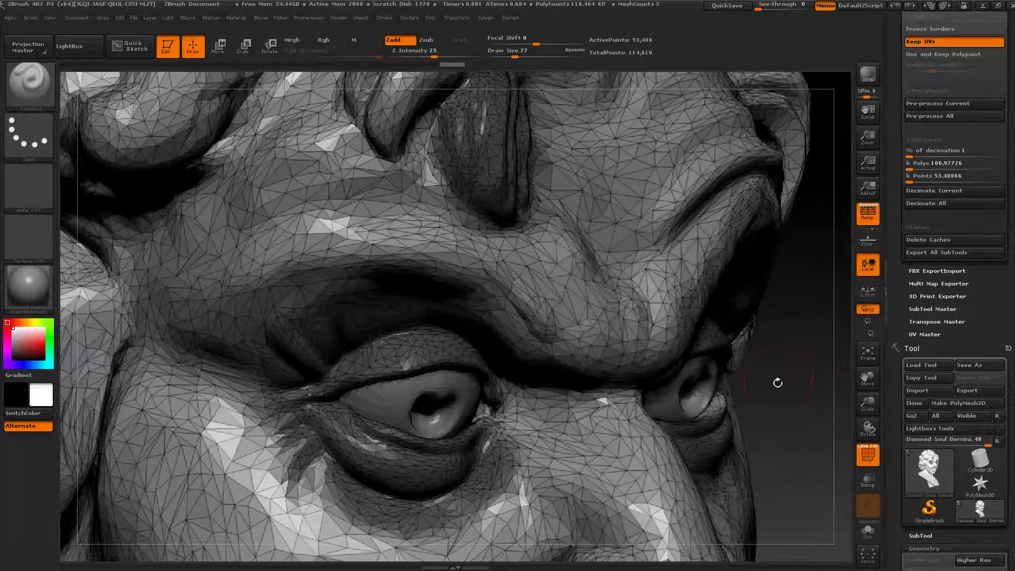
pyautogui.moveTo(777, 383); pyautogui.dragTo(808, 364)
pyautogui.click(865, 458)
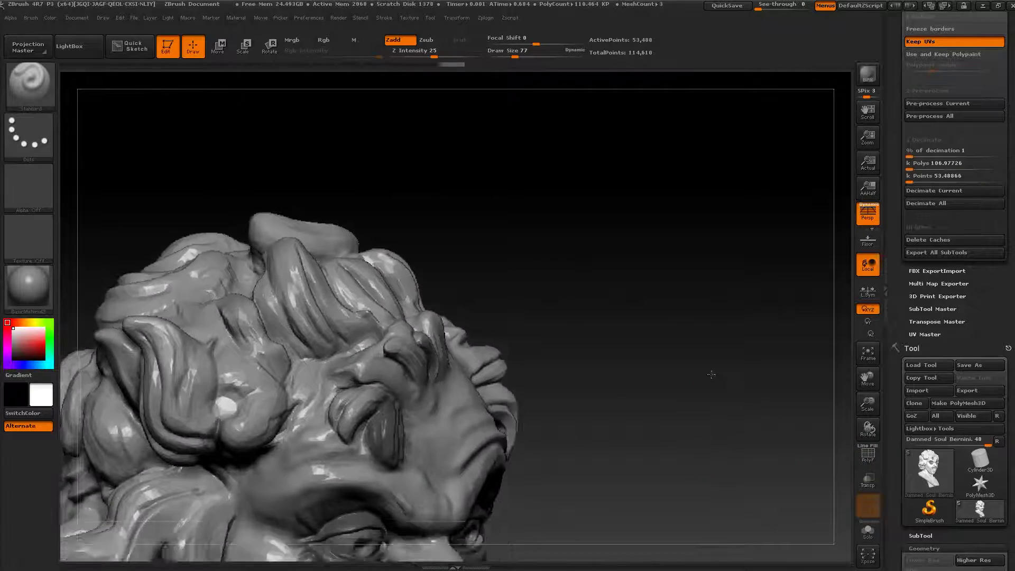